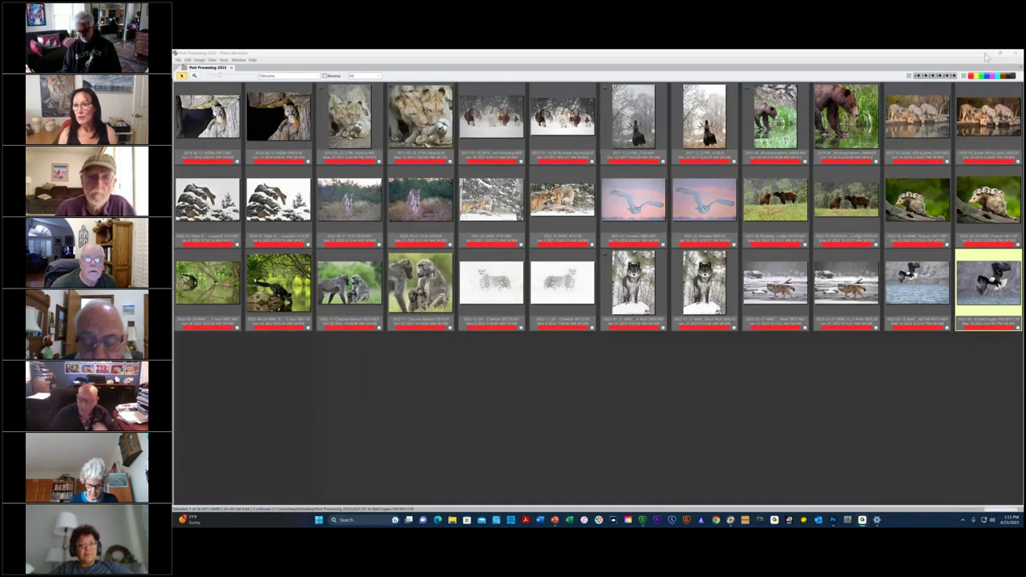
# - Open the tightly cropped edited brown bear photo from the contact sheet for editing in Photoshop
pyautogui.click(804, 435)
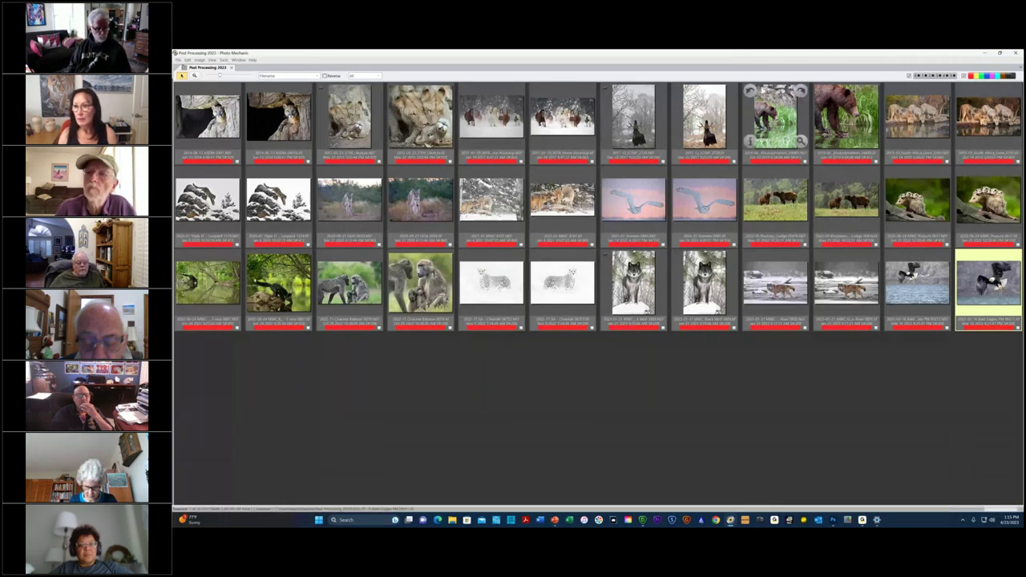
pyautogui.click(843, 122)
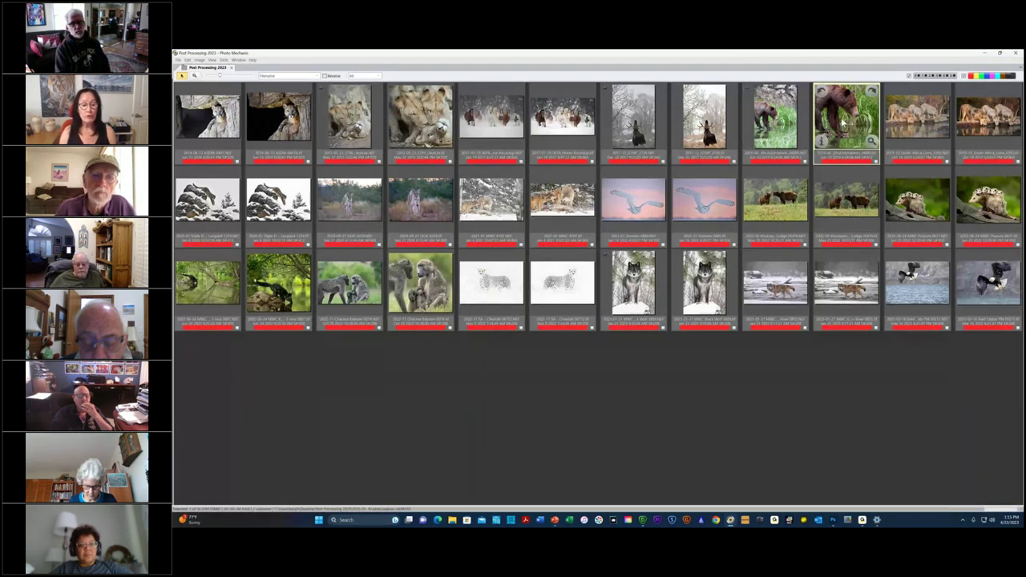
pyautogui.rightClick(842, 122)
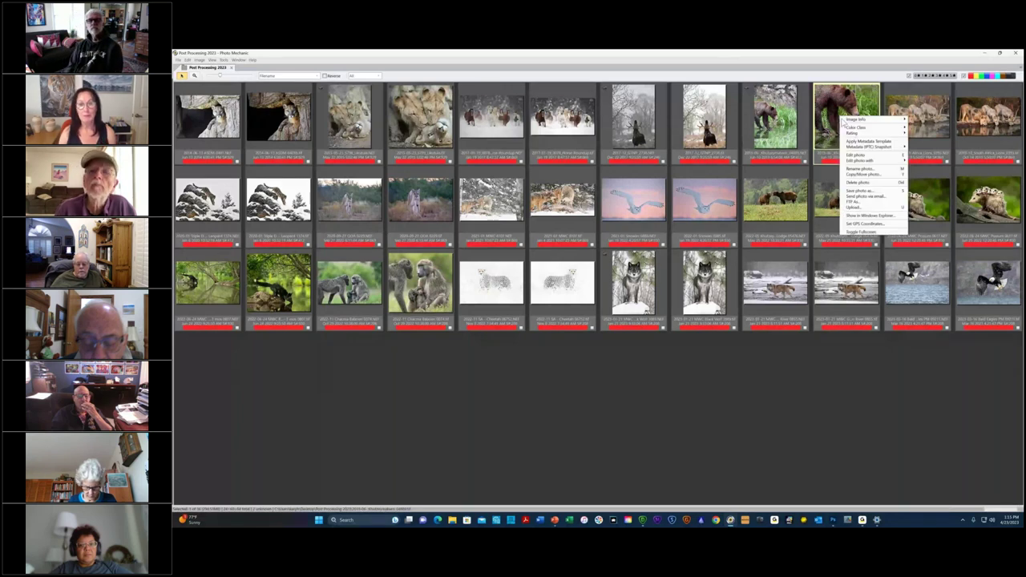
pyautogui.click(856, 155)
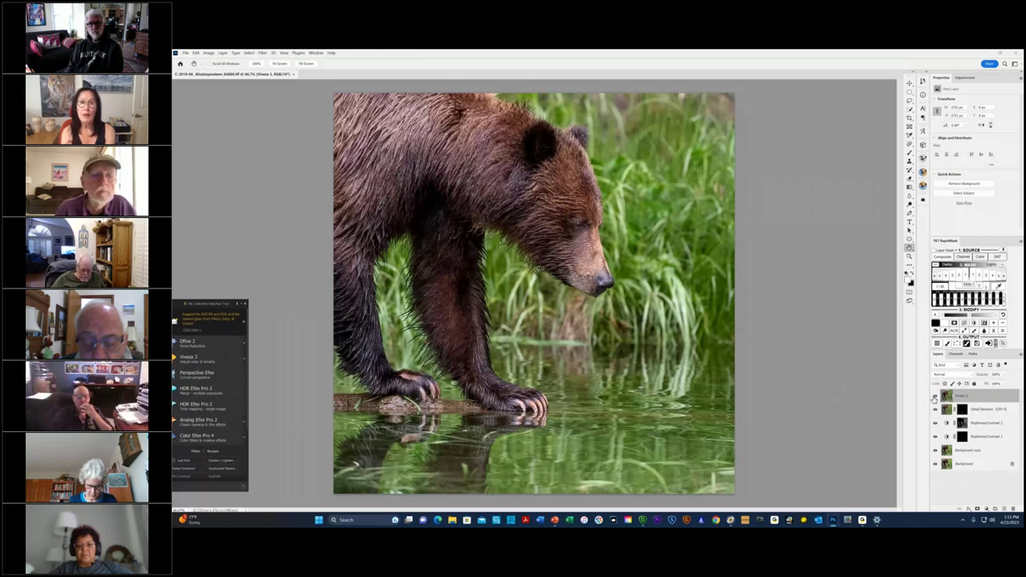
# - Hide all layers above Background, then show Background copy, both Brightness/Contrast layers and Detail Extractor one by one, comparing each one's effect on the bear
pyautogui.moveTo(934, 398); pyautogui.dragTo(936, 450)
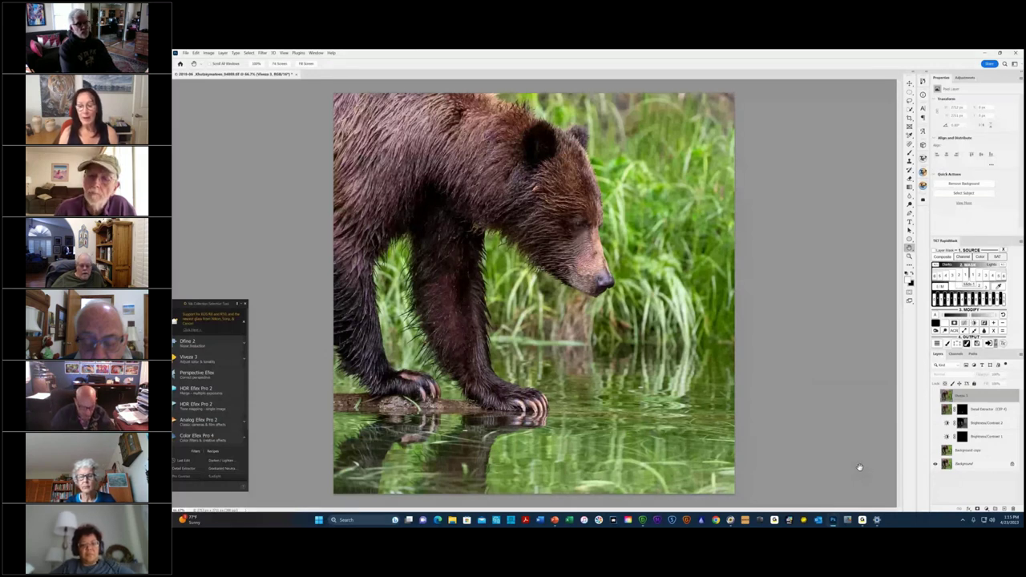
pyautogui.click(935, 452)
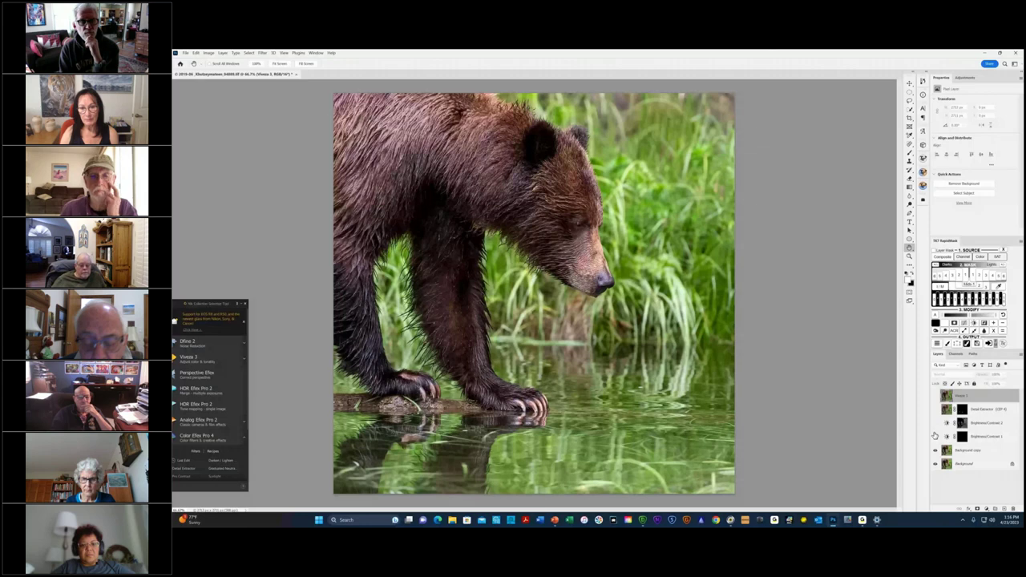
pyautogui.click(935, 424)
pyautogui.click(935, 424)
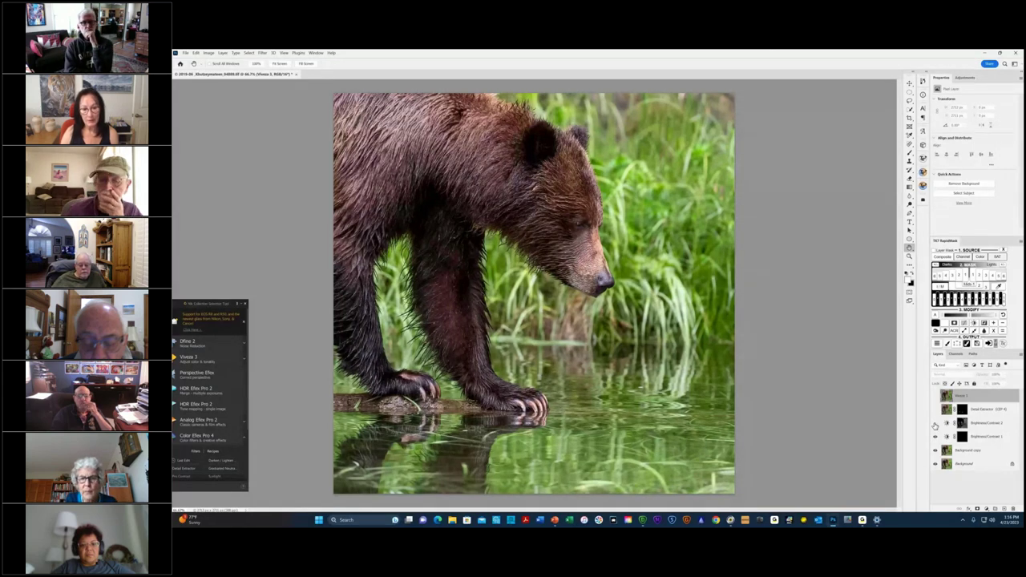
pyautogui.click(935, 424)
pyautogui.click(935, 424)
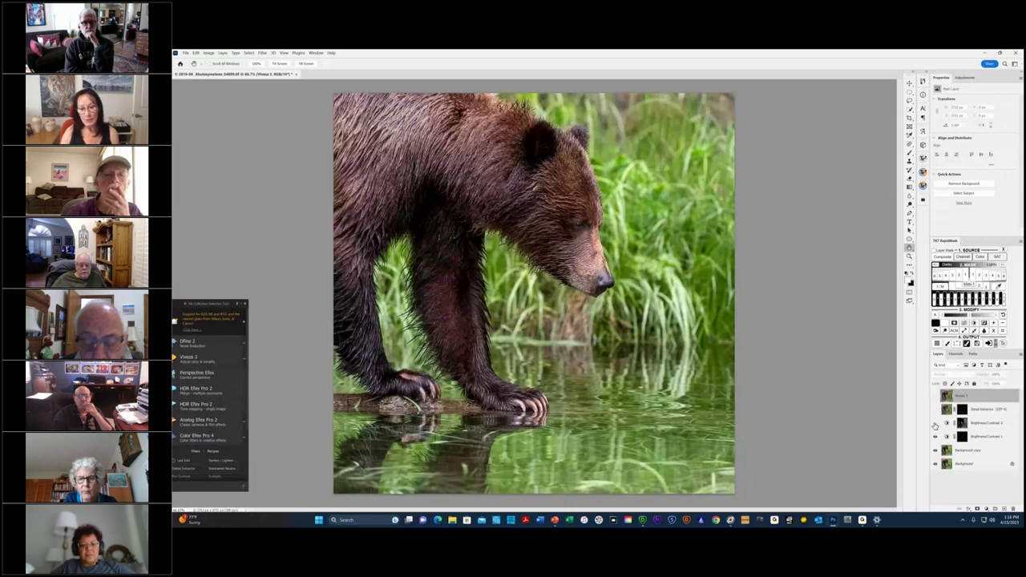
pyautogui.click(935, 424)
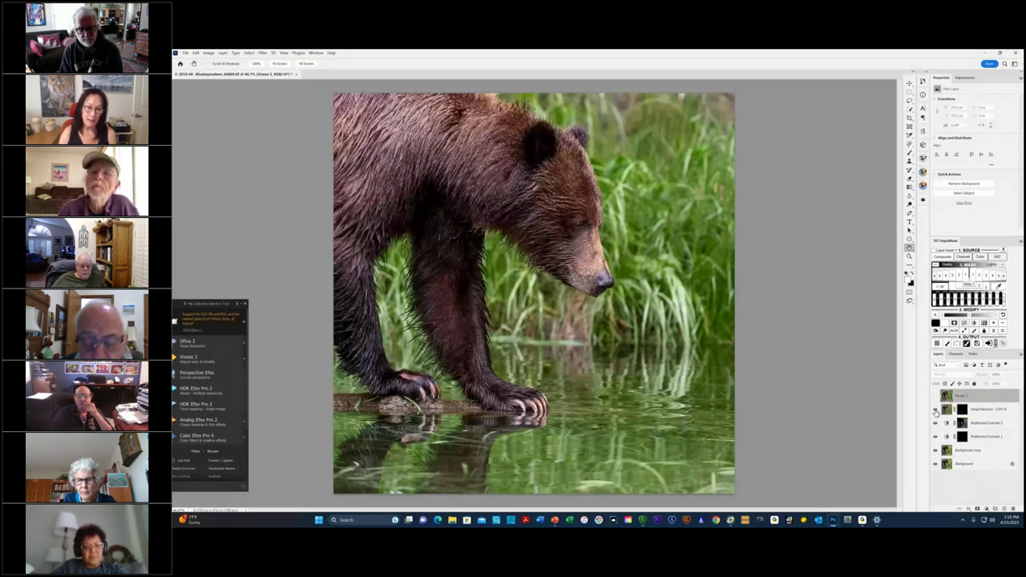
pyautogui.click(935, 411)
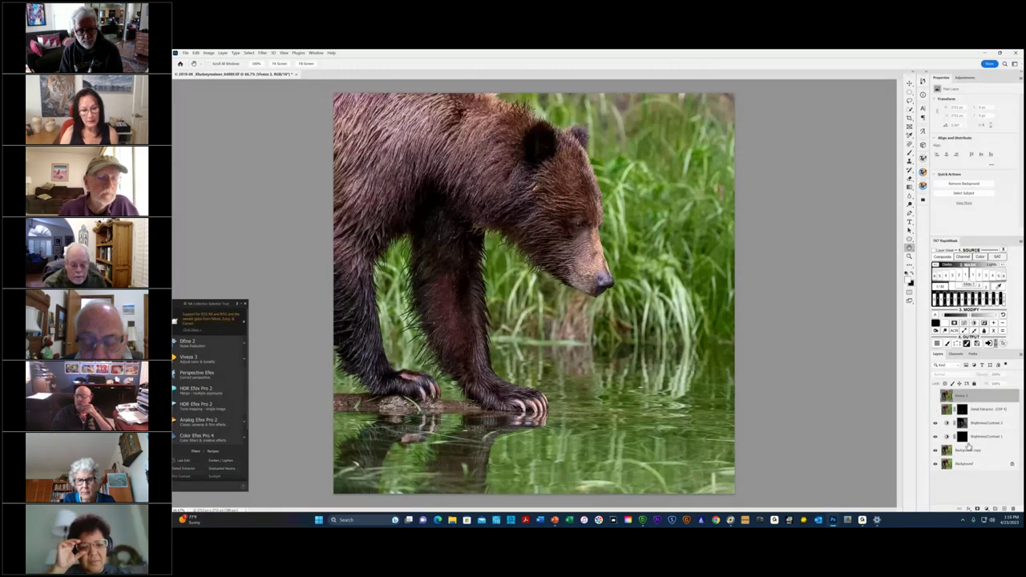
# - Toggle the Viveza 3 layer's visibility to compare the bear image with and without it
pyautogui.click(936, 396)
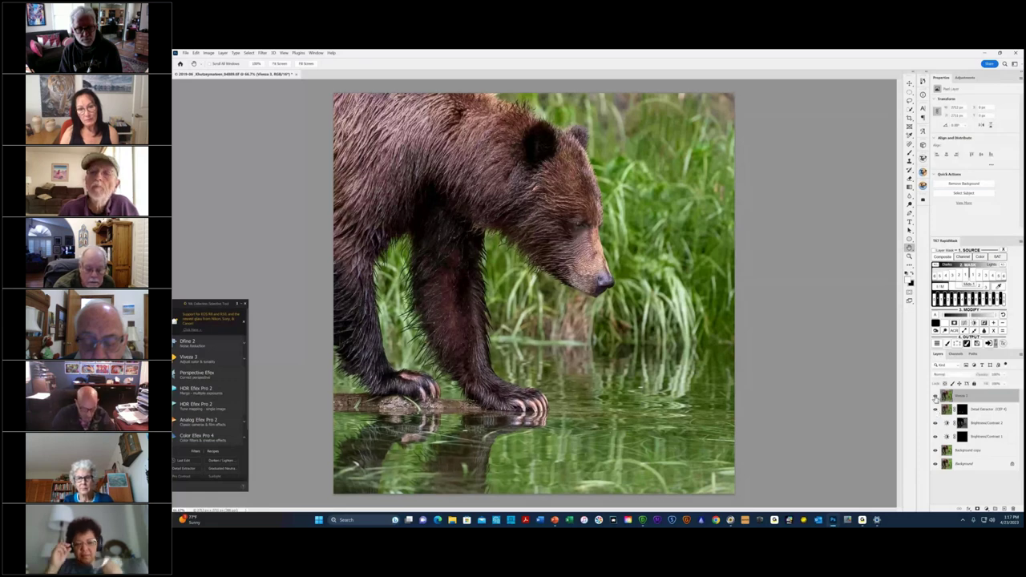
pyautogui.click(935, 396)
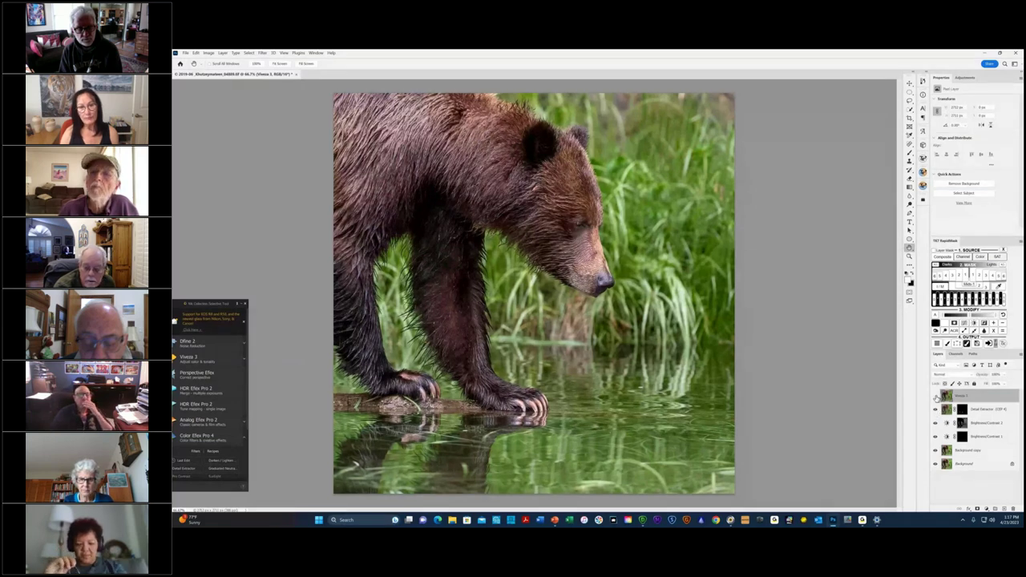
pyautogui.click(936, 397)
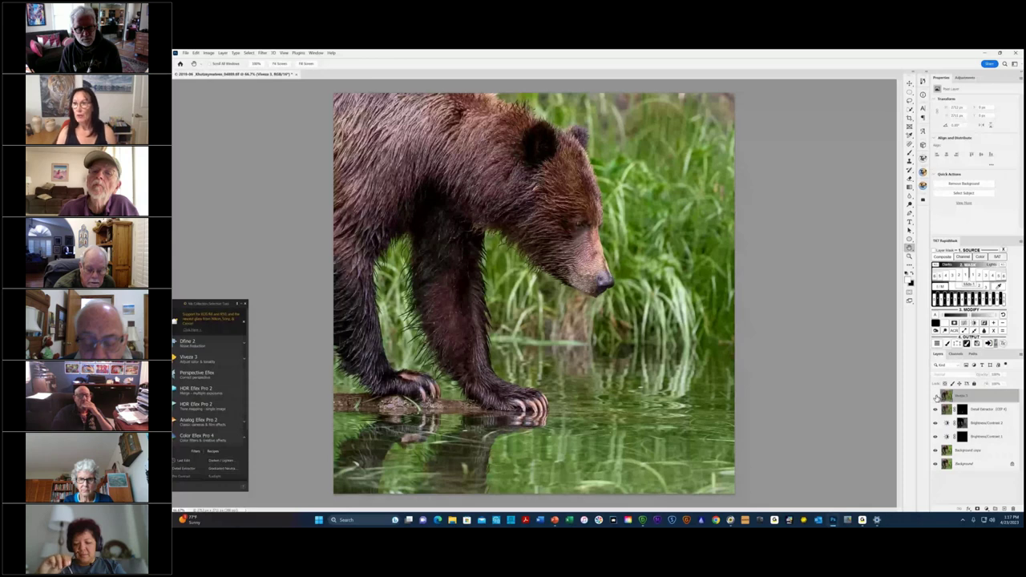
pyautogui.click(935, 397)
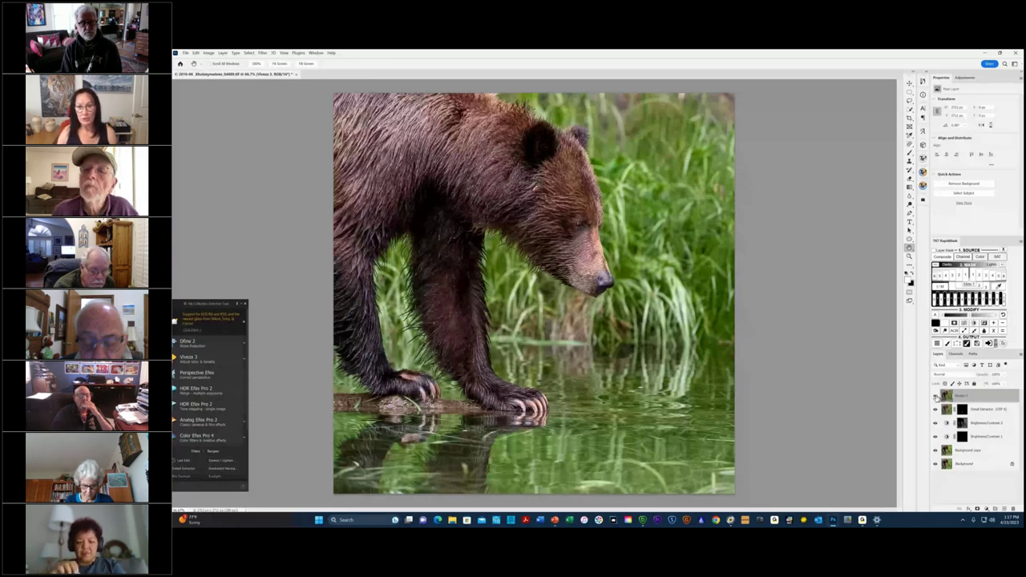
# - Quit Photoshop without saving the changes to the bear photo
pyautogui.click(1015, 54)
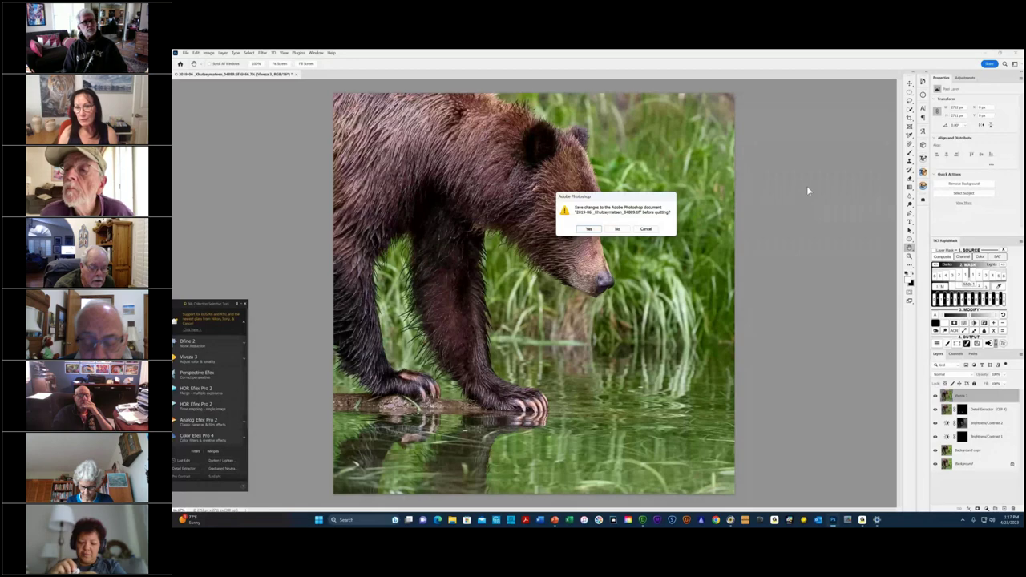
pyautogui.click(617, 229)
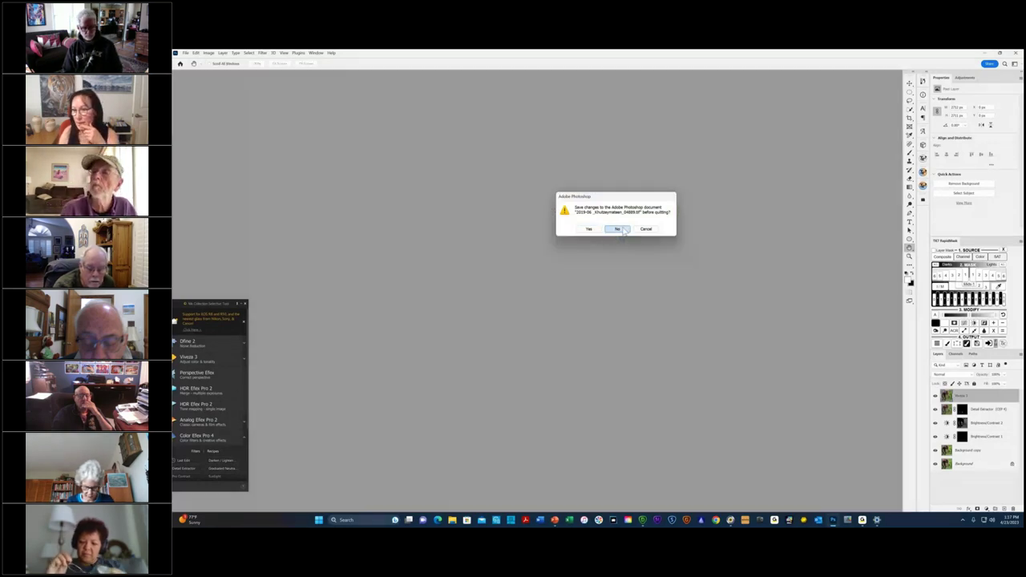
pyautogui.click(623, 230)
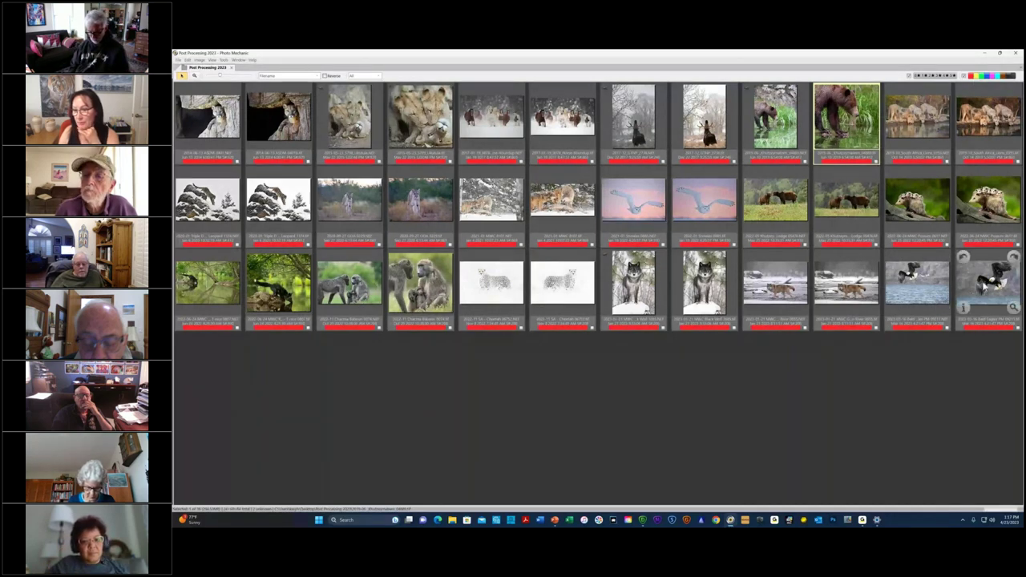
# - Open the edited bald eagle photo, the last image in the contact sheet, in Photoshop
pyautogui.click(985, 286)
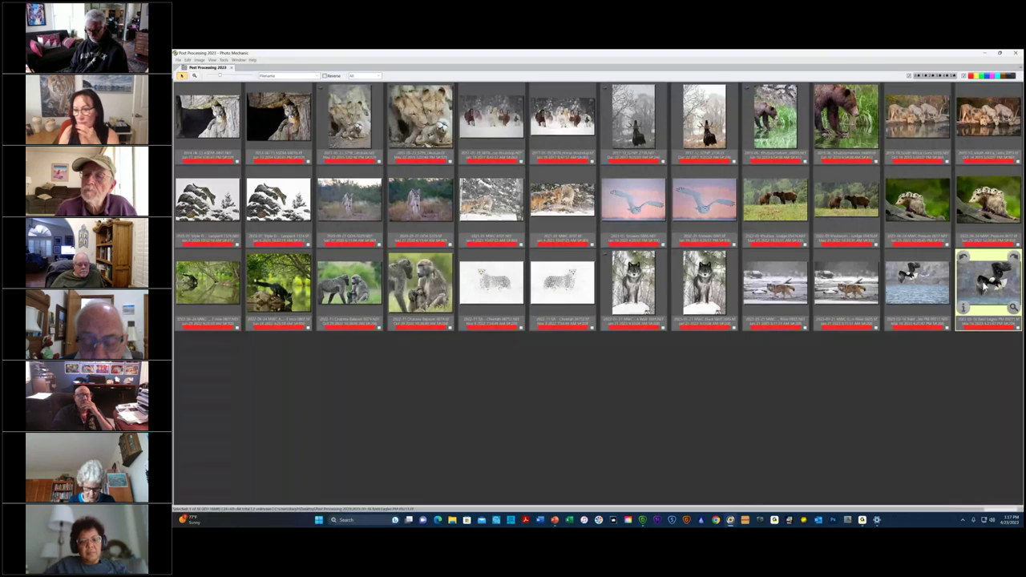
pyautogui.rightClick(983, 283)
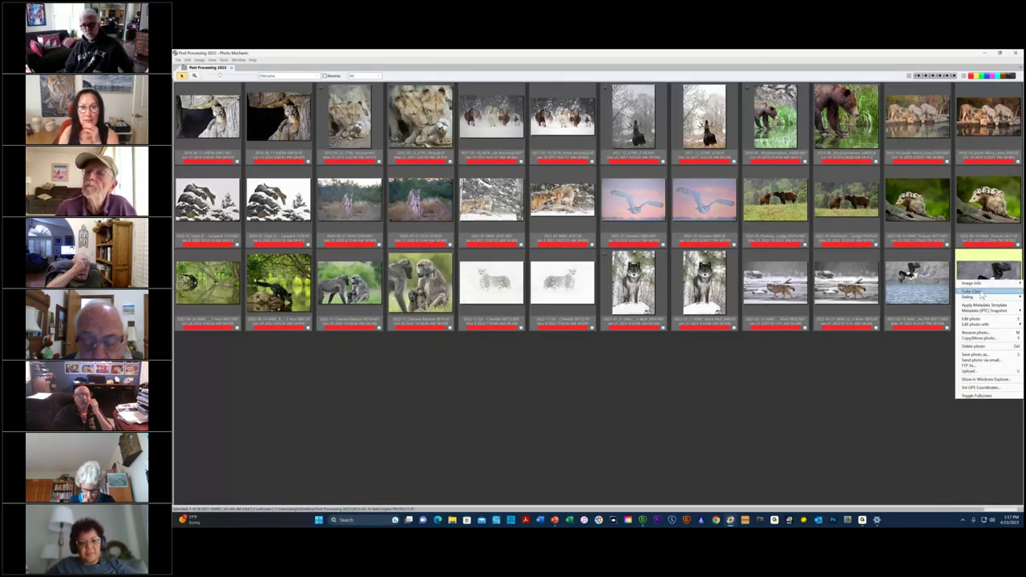
pyautogui.click(972, 318)
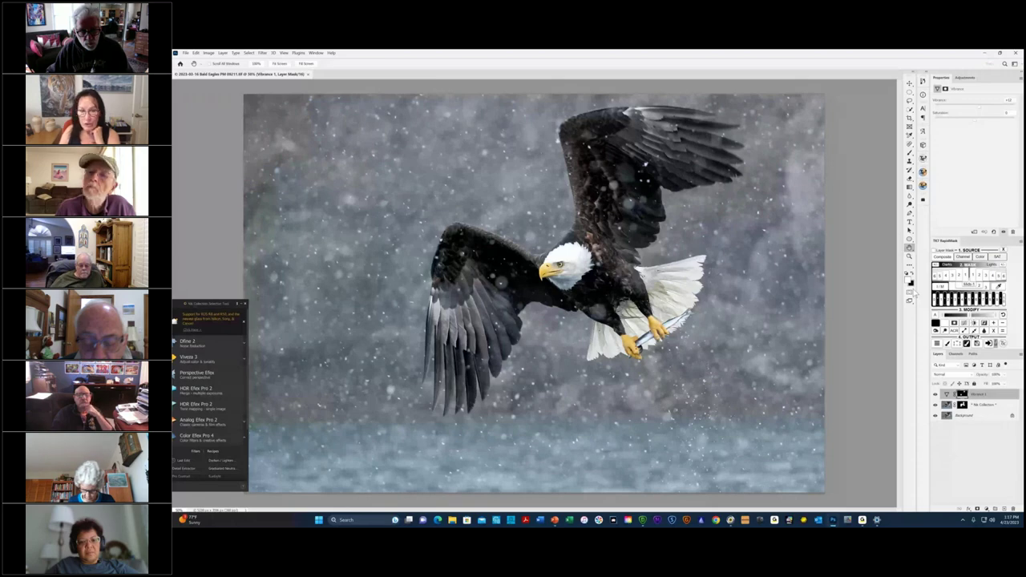
# - Move the Nik Collection palette fully into view and set up Color Efex Pro 4's Detail Extractor as a brushable filter on the eagle photo
pyautogui.doubleClick(909, 249)
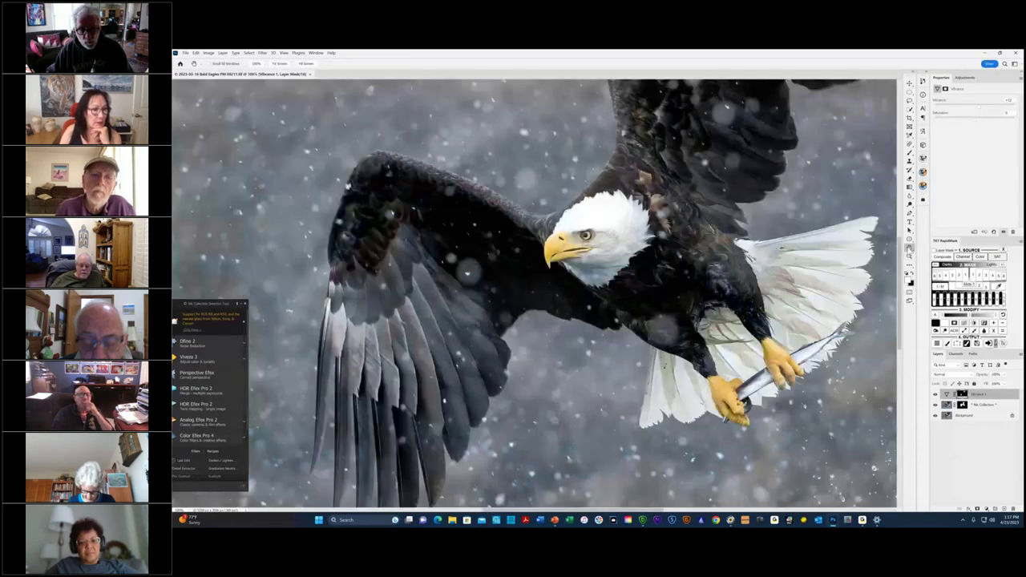
pyautogui.moveTo(570, 474); pyautogui.dragTo(373, 403)
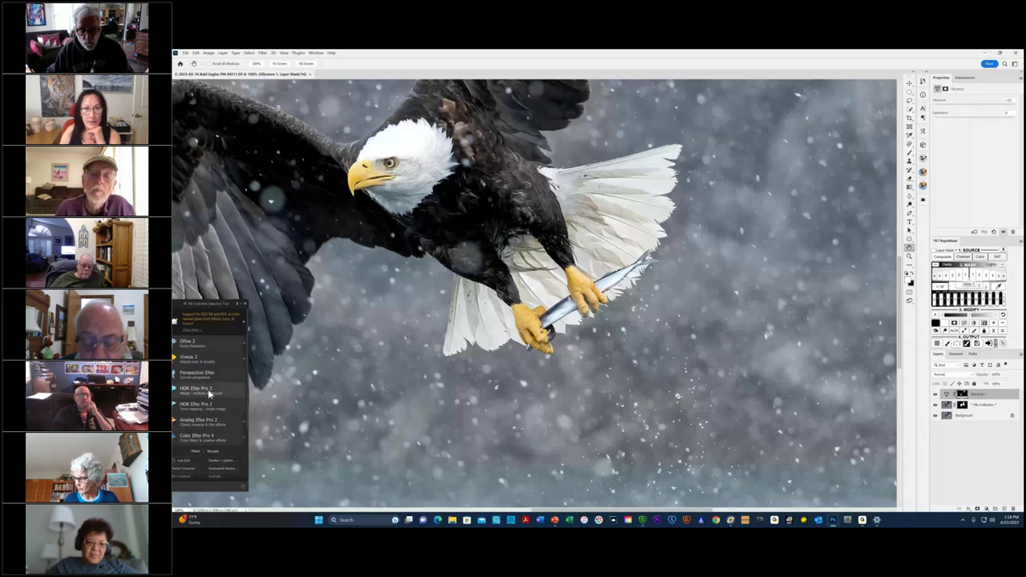
pyautogui.moveTo(188, 306)
pyautogui.mouseDown()
pyautogui.moveTo(355, 280)
pyautogui.moveTo(198, 298)
pyautogui.mouseUp()
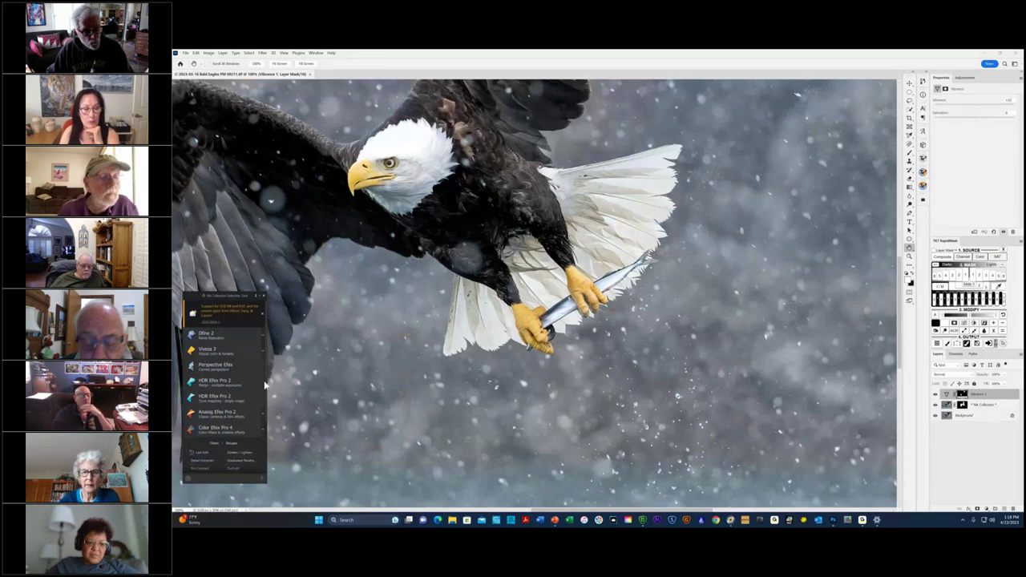
pyautogui.click(217, 429)
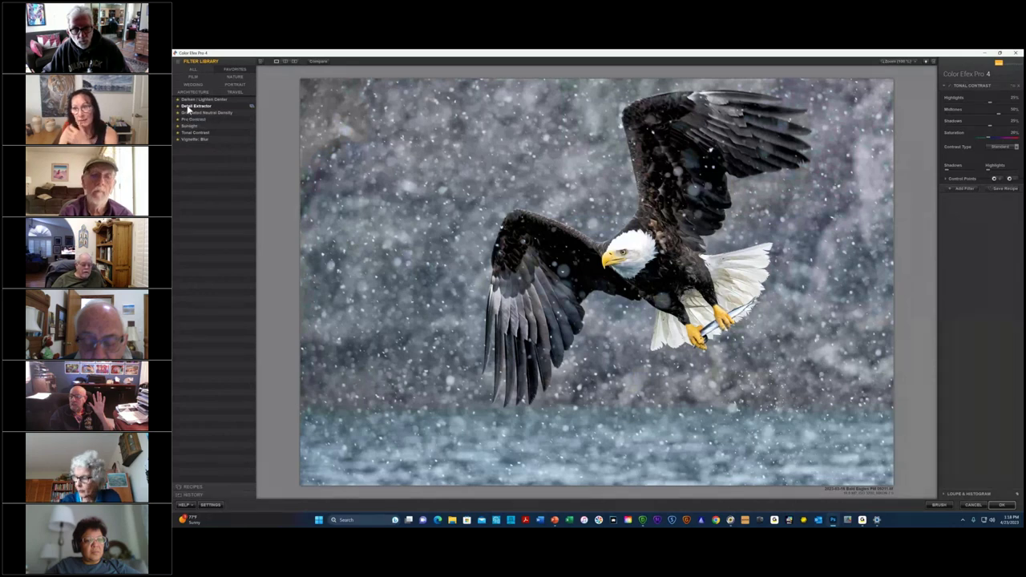
pyautogui.click(193, 106)
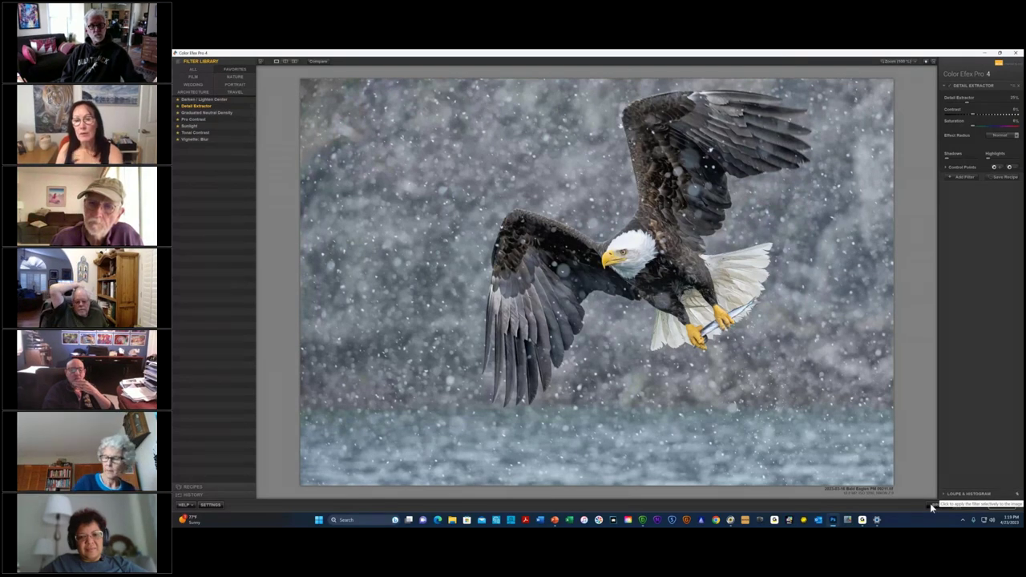
pyautogui.click(931, 507)
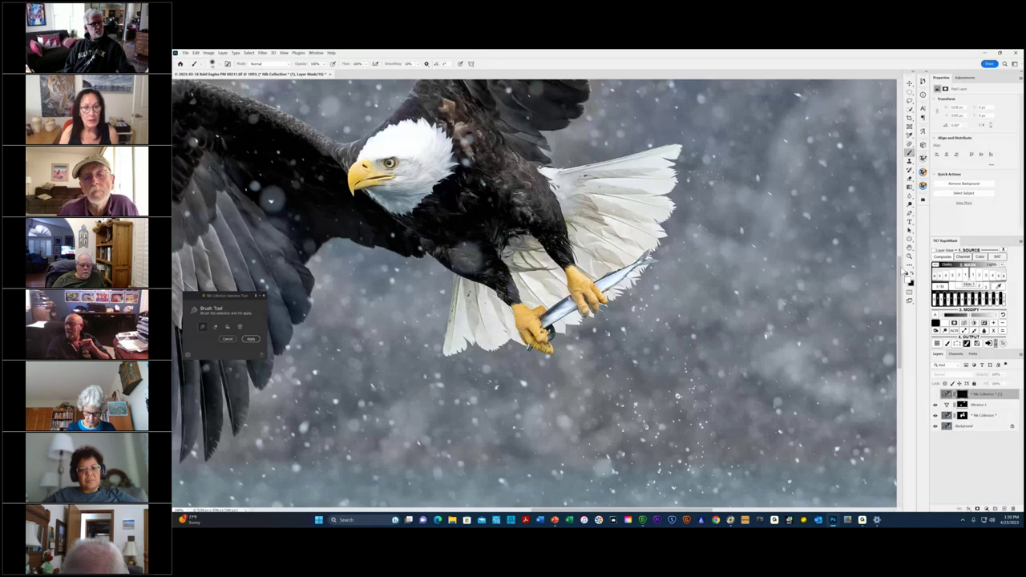
# - Try to paint on the new Nik Collection layer's mask with the Brush tool while the layer is hidden
pyautogui.hotkey('ctrl', '-')
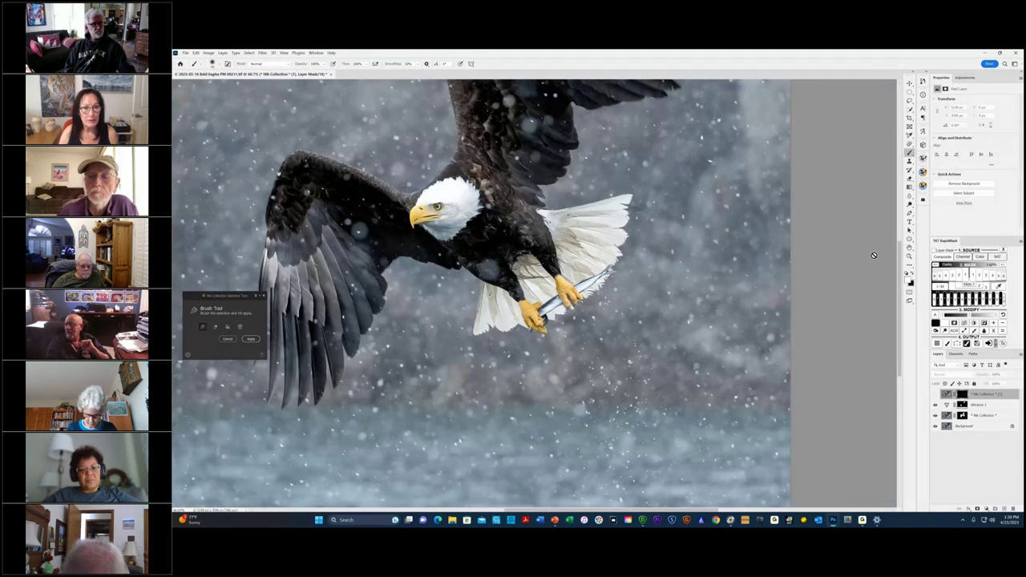
pyautogui.moveTo(484, 275); pyautogui.dragTo(641, 274)
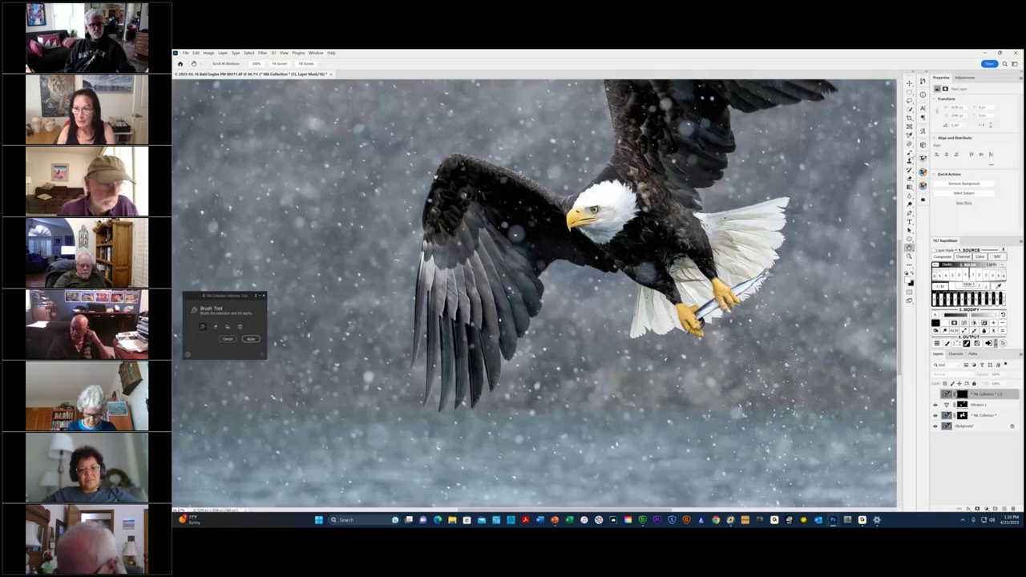
pyautogui.press('b')
pyautogui.click(866, 369)
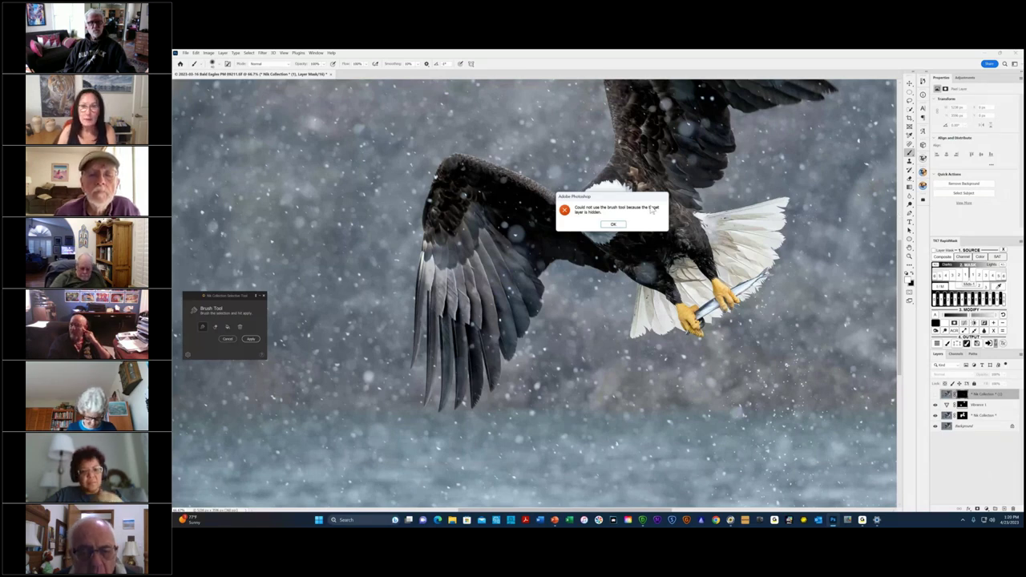
pyautogui.click(612, 223)
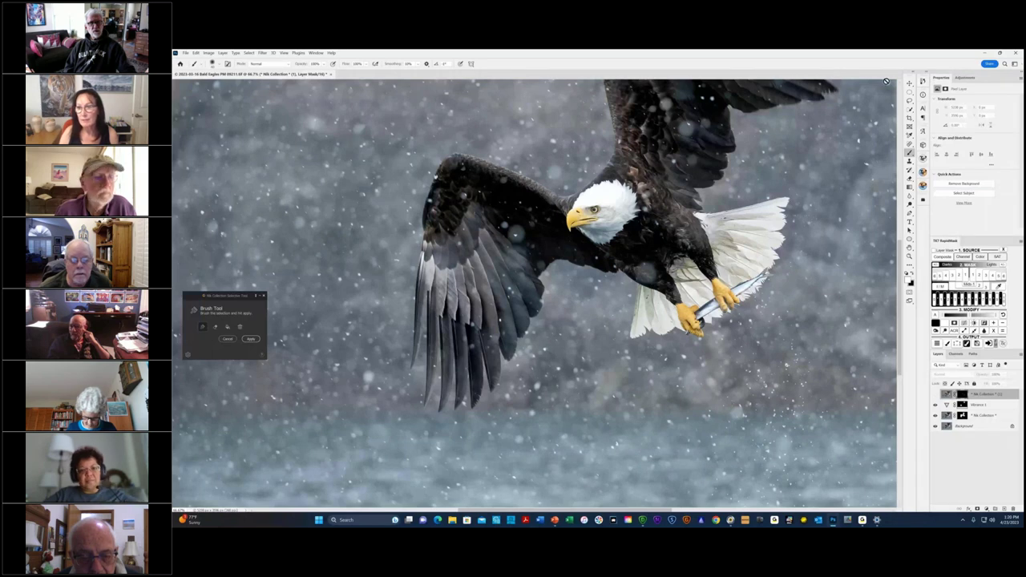
pyautogui.hotkey('ctrl', '-')
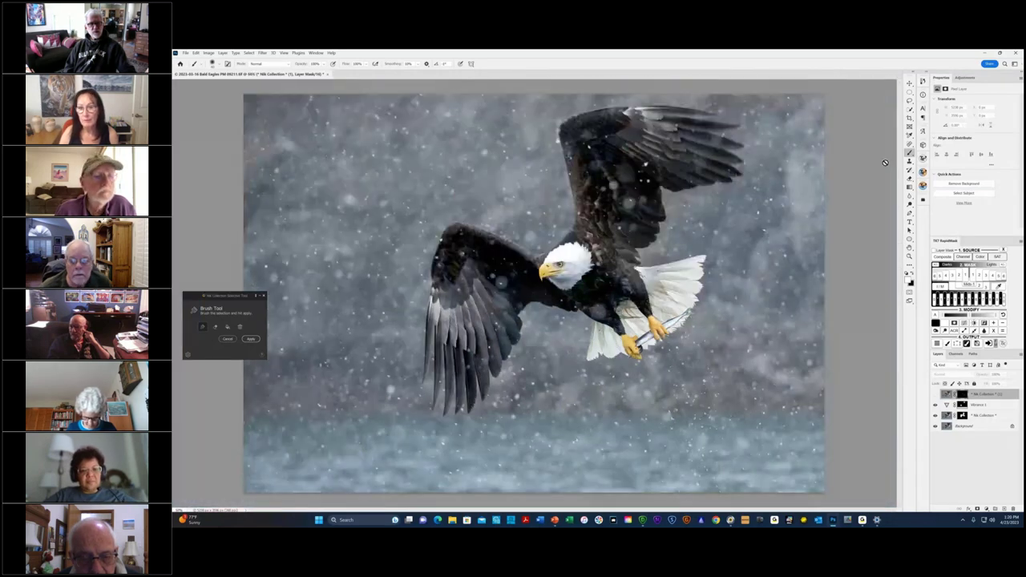
pyautogui.click(778, 164)
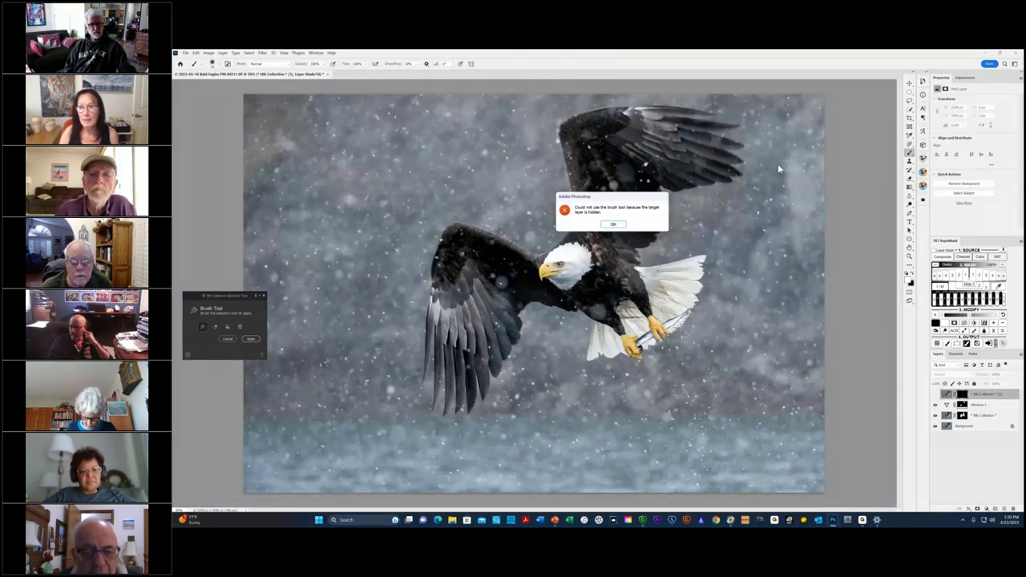
pyautogui.click(612, 224)
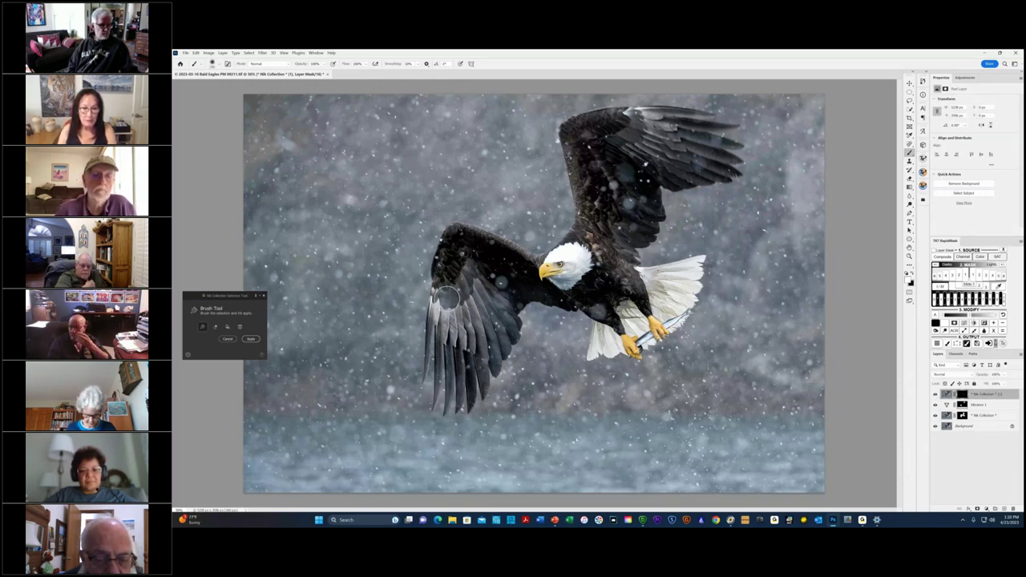
# - Brush the Detail Extractor effect onto both wings of the eagle through the Nik Collection layer's mask
pyautogui.moveTo(447, 297)
pyautogui.mouseDown()
pyautogui.moveTo(453, 317)
pyautogui.moveTo(473, 325)
pyautogui.moveTo(491, 309)
pyautogui.moveTo(469, 369)
pyautogui.mouseUp()
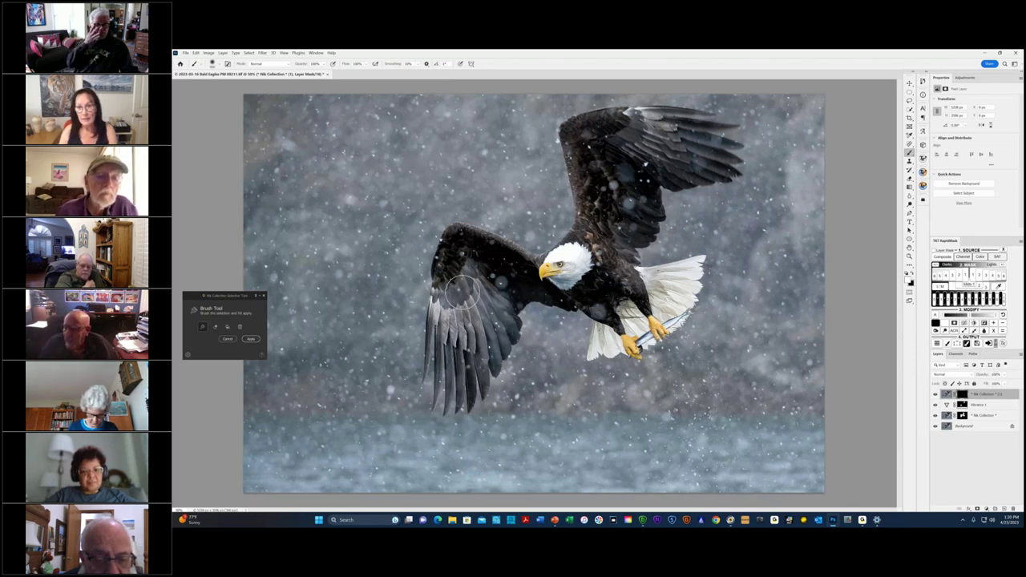
pyautogui.moveTo(646, 128)
pyautogui.mouseDown()
pyautogui.moveTo(710, 151)
pyautogui.moveTo(654, 163)
pyautogui.moveTo(634, 219)
pyautogui.mouseUp()
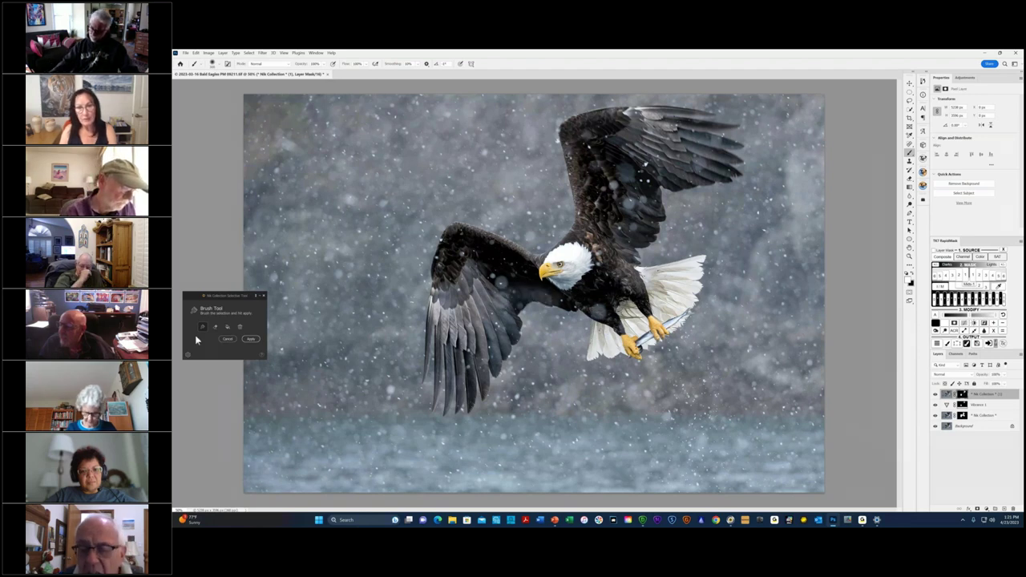
# - Compare the eagle's wings with and without the Detail Extractor effect by toggling the upper Nik Collection layer's visibility
pyautogui.click(935, 395)
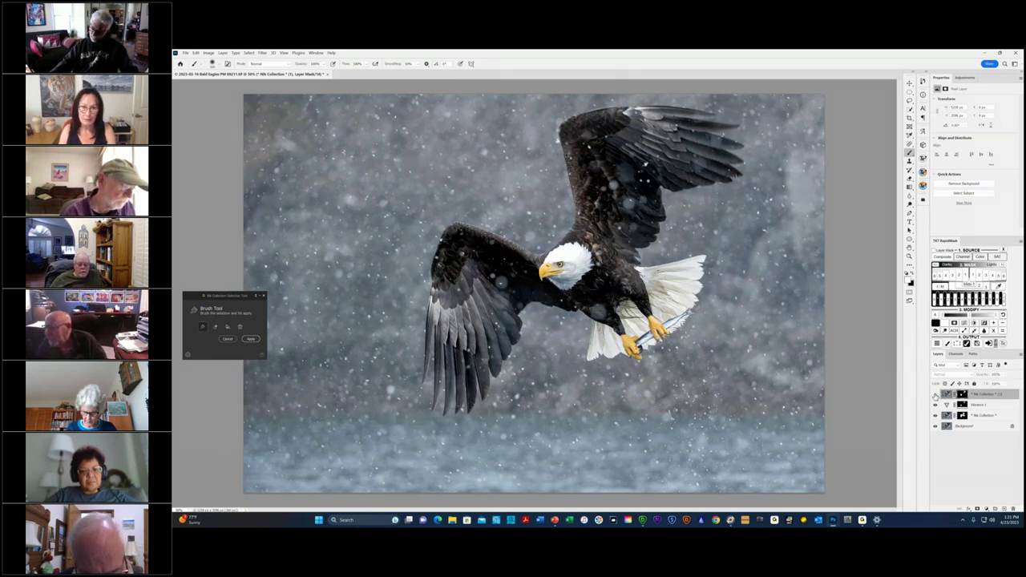
pyautogui.click(935, 394)
pyautogui.click(935, 395)
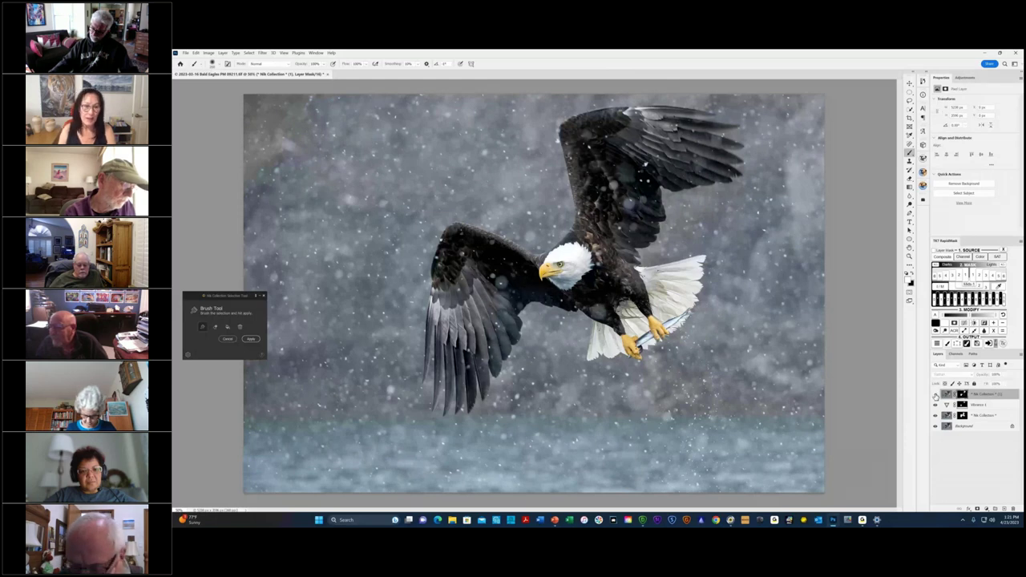
pyautogui.click(935, 394)
pyautogui.click(935, 395)
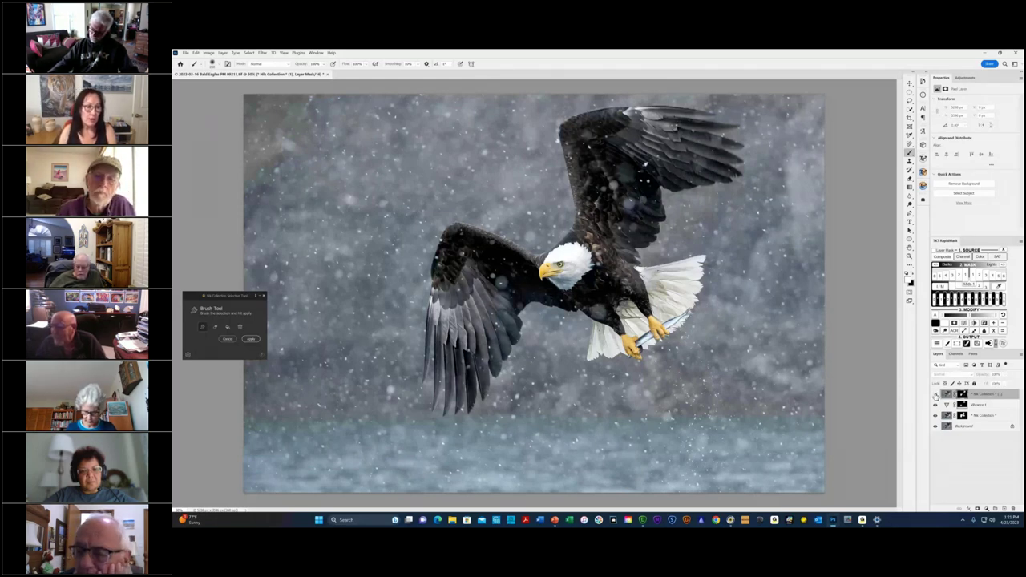
# - Choose the Nik erase option, clear the Detail Extractor effect from the whole layer mask, and close Photoshop
pyautogui.click(215, 328)
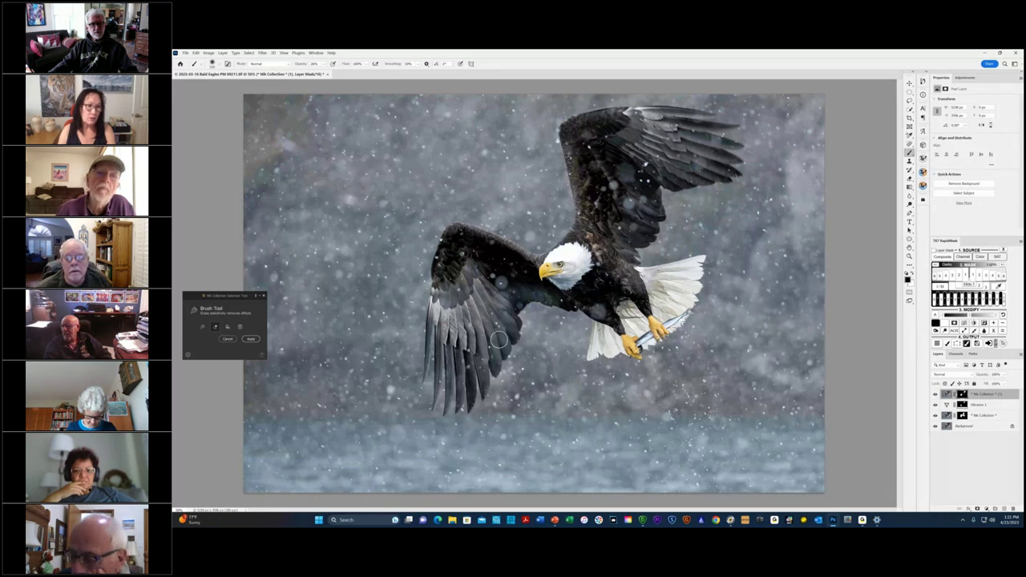
pyautogui.click(239, 329)
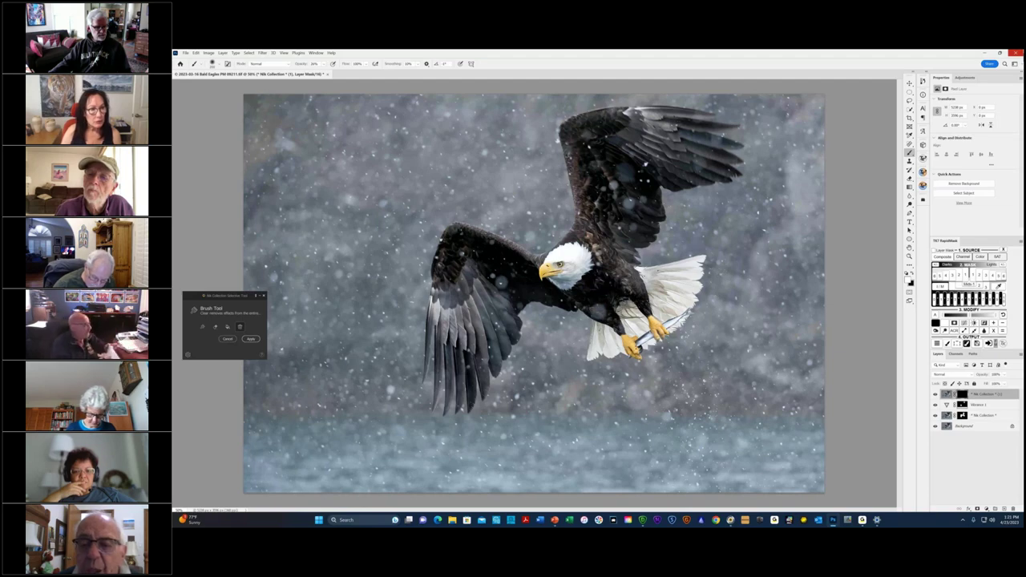
pyautogui.click(1015, 53)
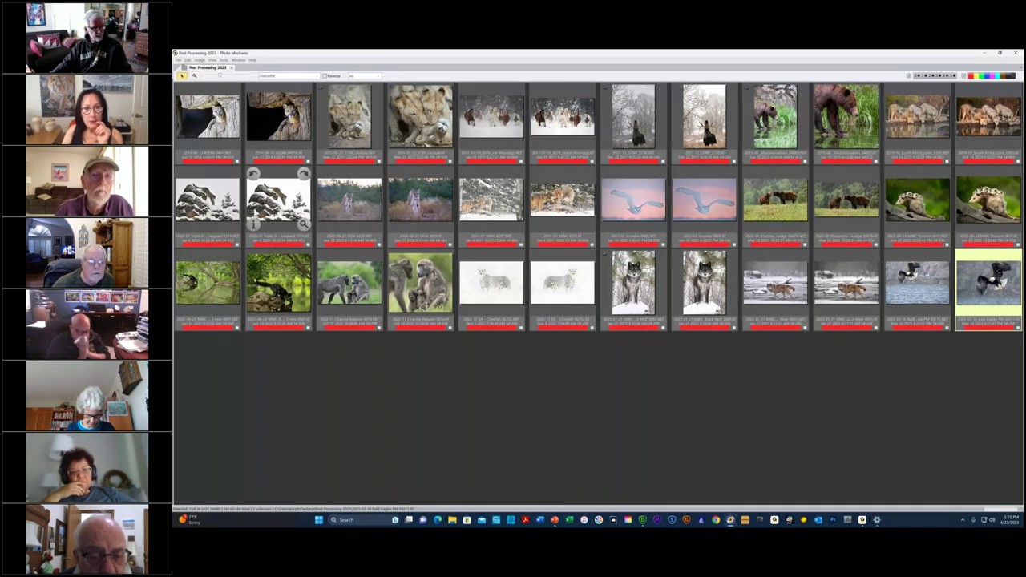
# - Open the unedited raw photo of the wolves in the snow, in the contact sheet's second row, for editing in Camera Raw
pyautogui.click(208, 199)
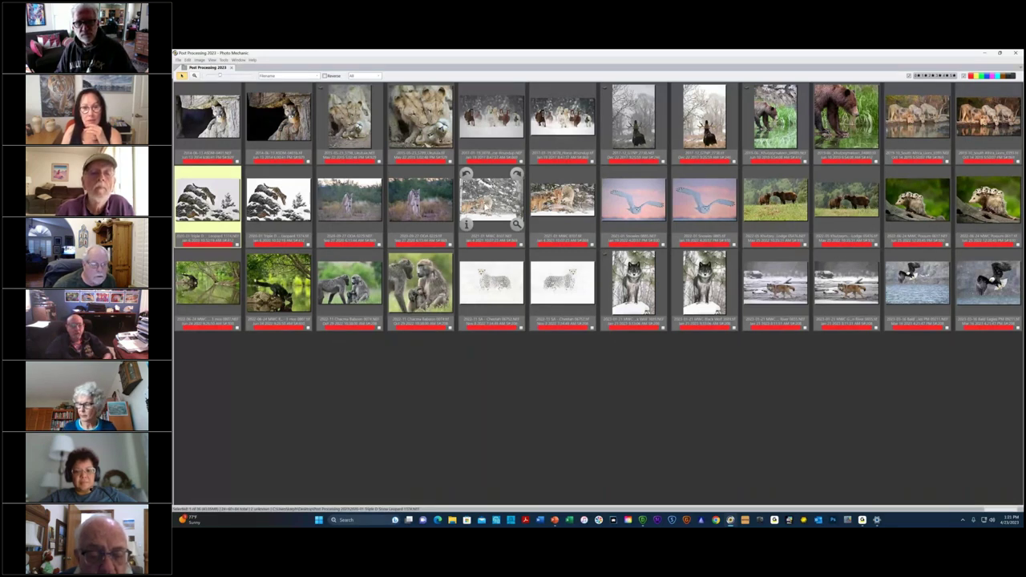
pyautogui.rightClick(486, 205)
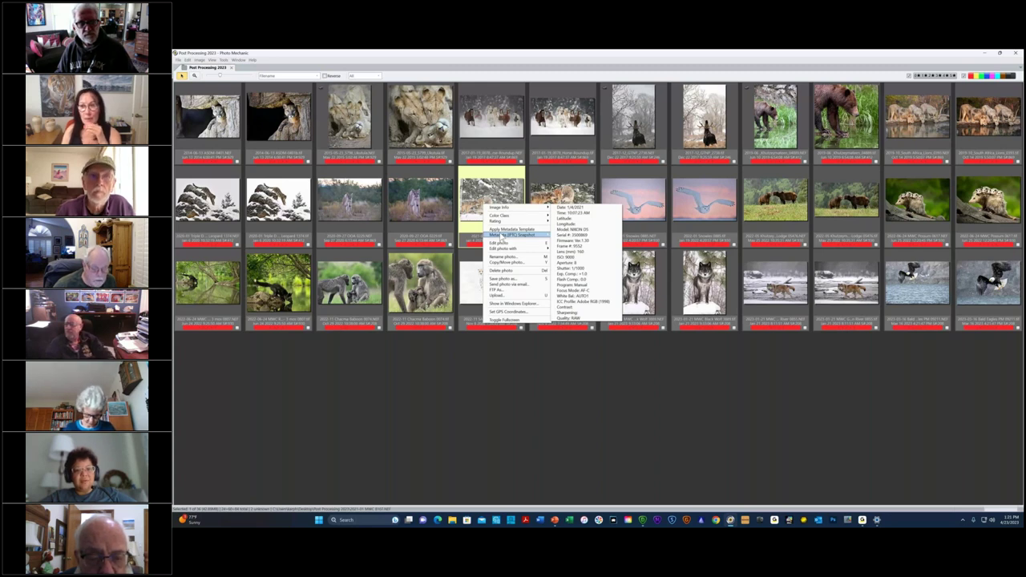
pyautogui.click(502, 243)
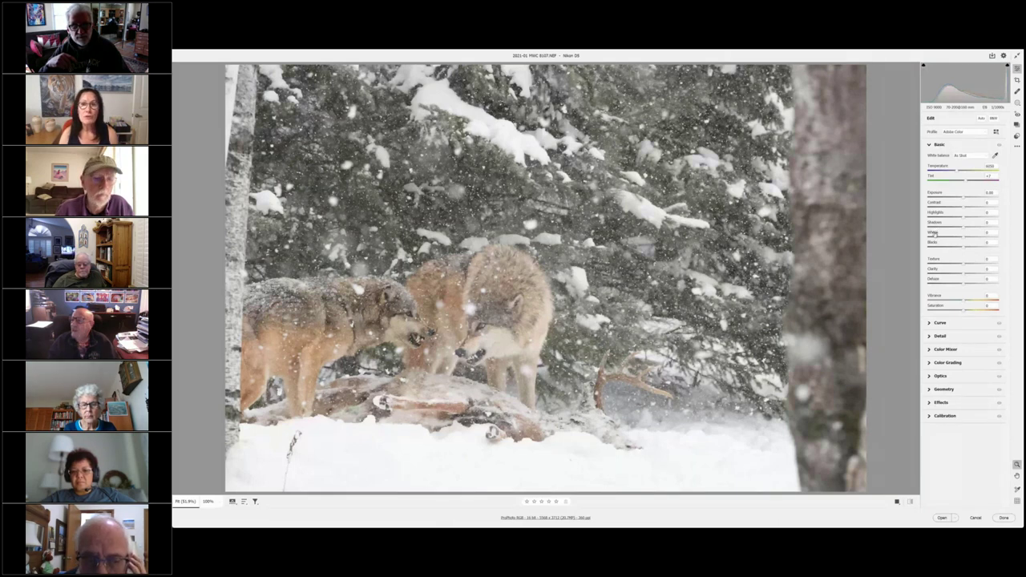
# - Set the wolf photo's Whites to +28, using the clipping preview to judge the snow highlights
pyautogui.keyDown('alt'); pyautogui.click(964, 238); pyautogui.keyUp('alt')
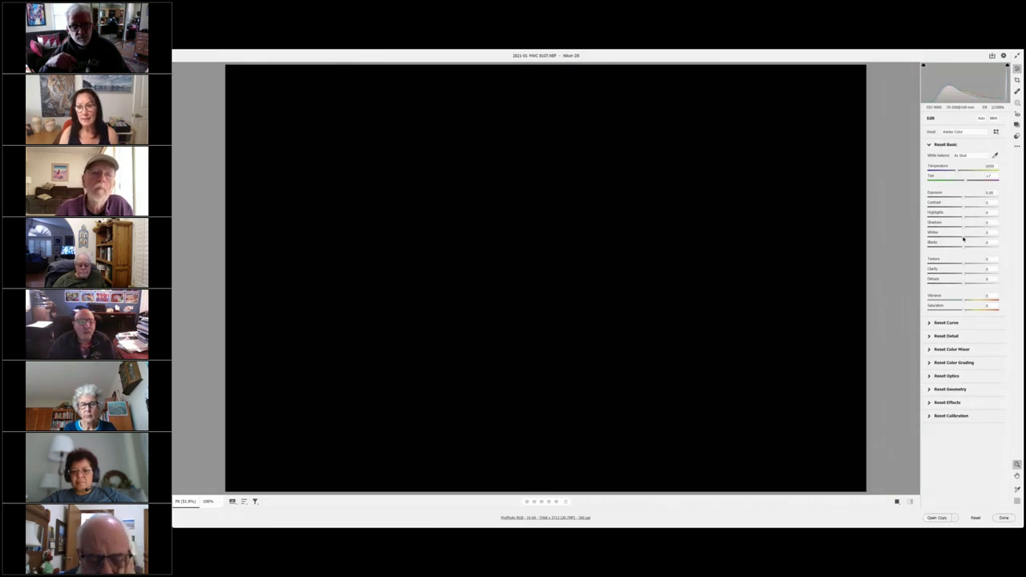
pyautogui.moveTo(963, 238); pyautogui.dragTo(979, 239)
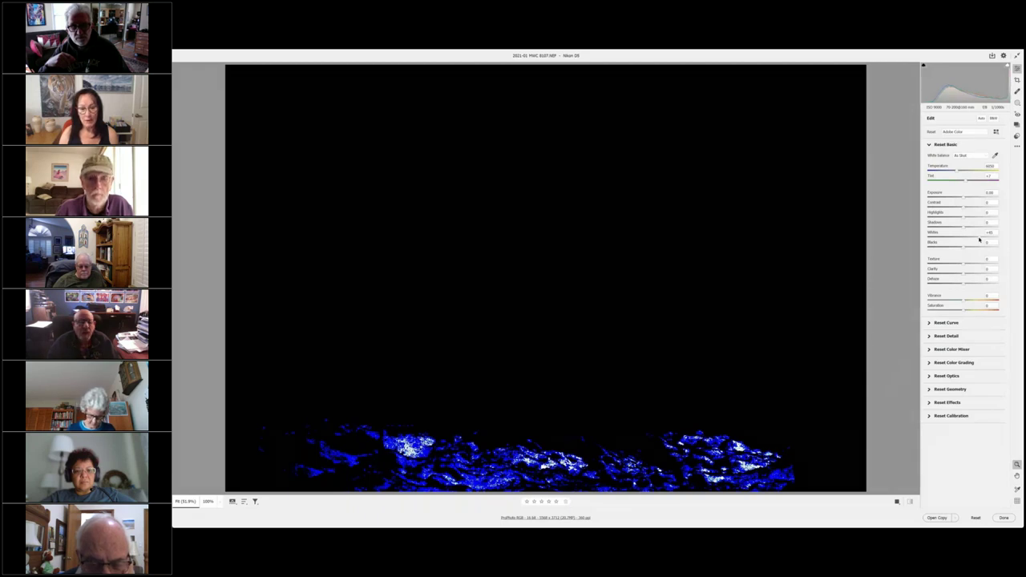
pyautogui.moveTo(979, 239); pyautogui.dragTo(973, 240)
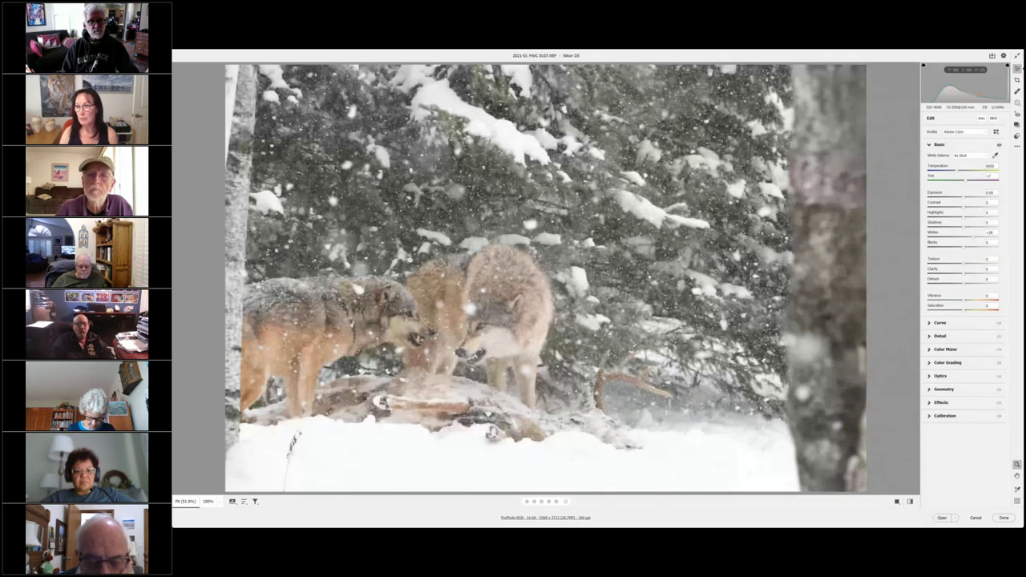